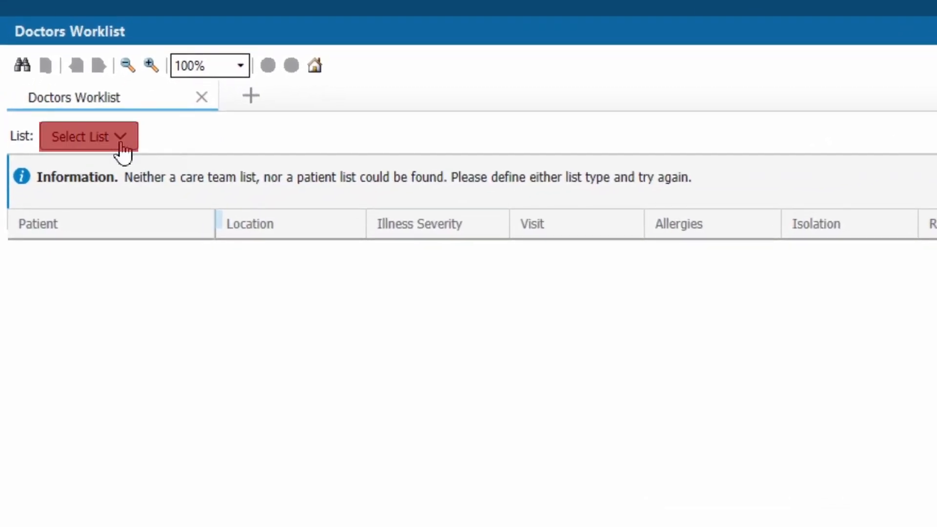
Step: Start a new patient list of type Location through the worklist's patient list maintenance
click(121, 144)
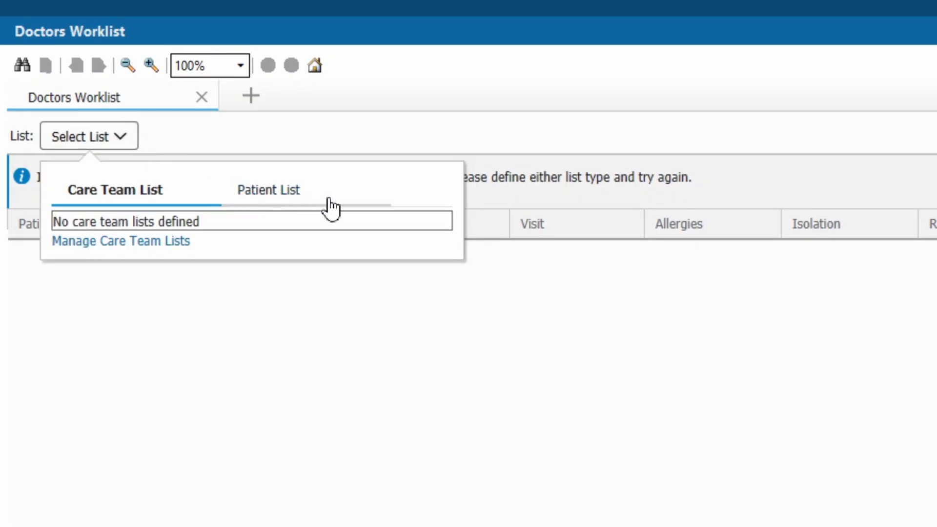
click(288, 203)
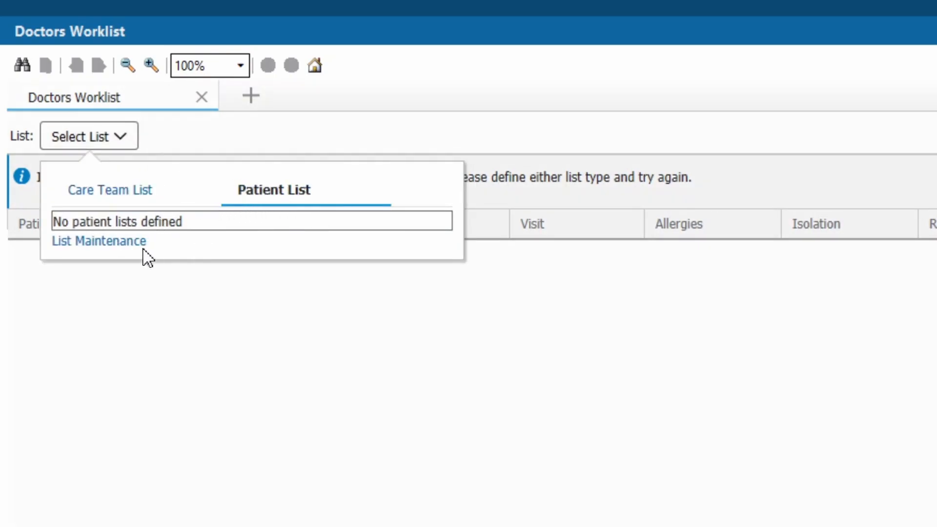
click(127, 243)
click(127, 244)
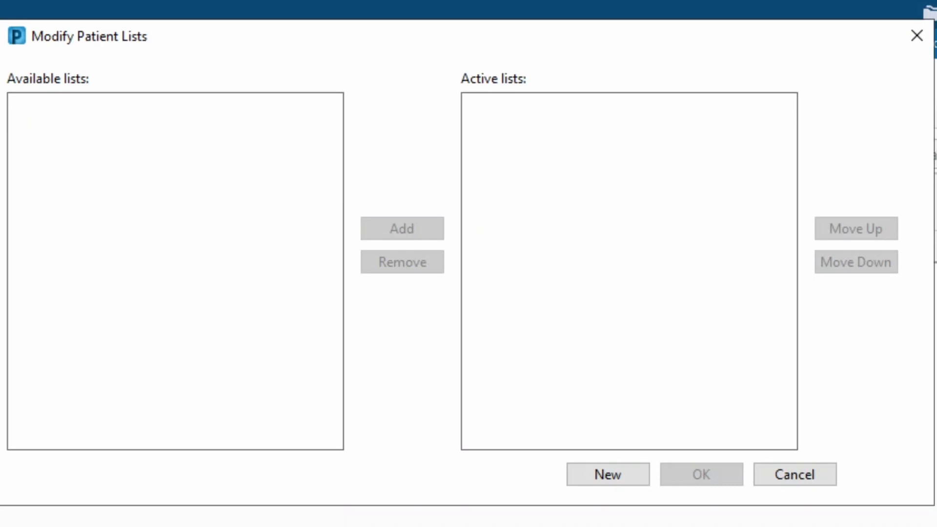
click(633, 480)
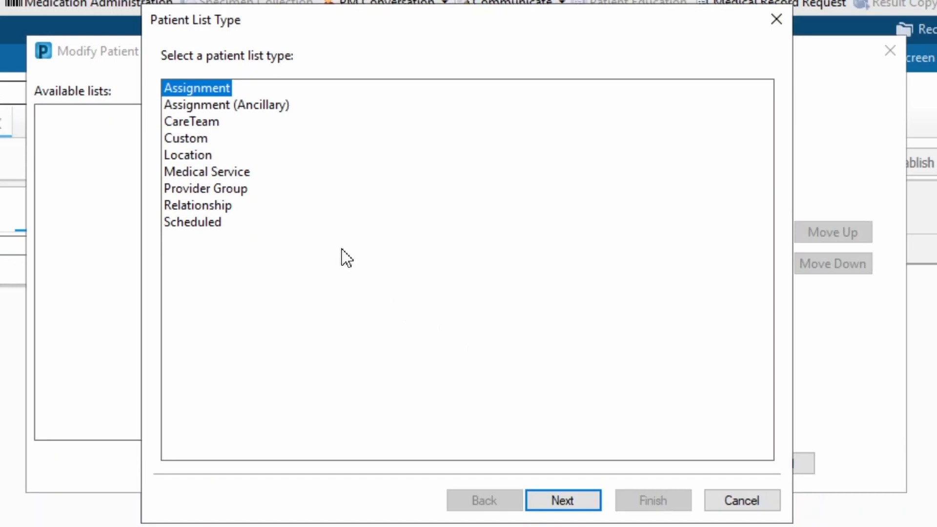
click(188, 159)
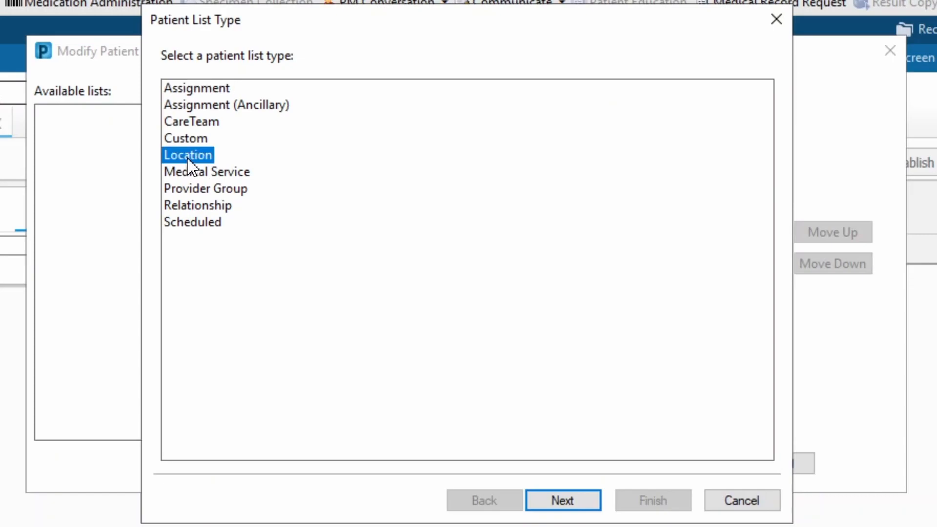
click(598, 503)
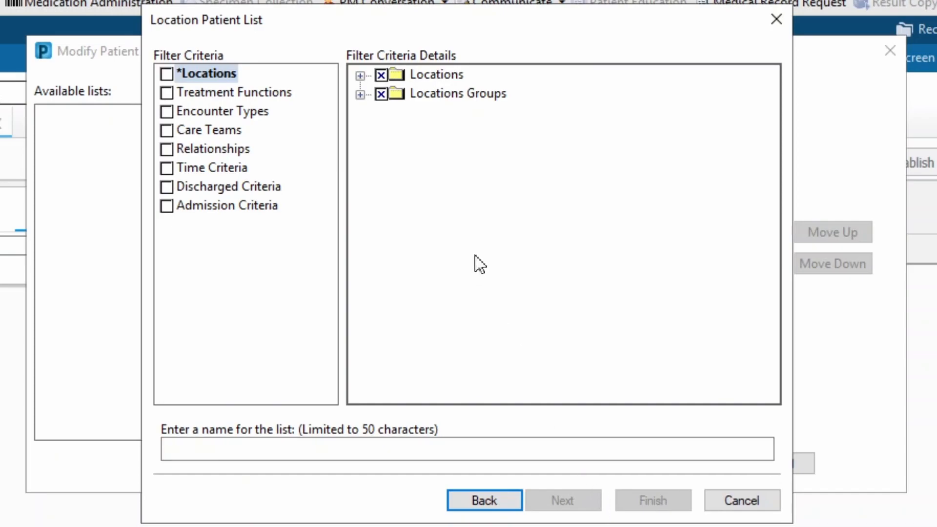
Step: Set the list's location filter to Ward 10 UHC, found under University Hospital Coventry in Main Building UHC
click(360, 76)
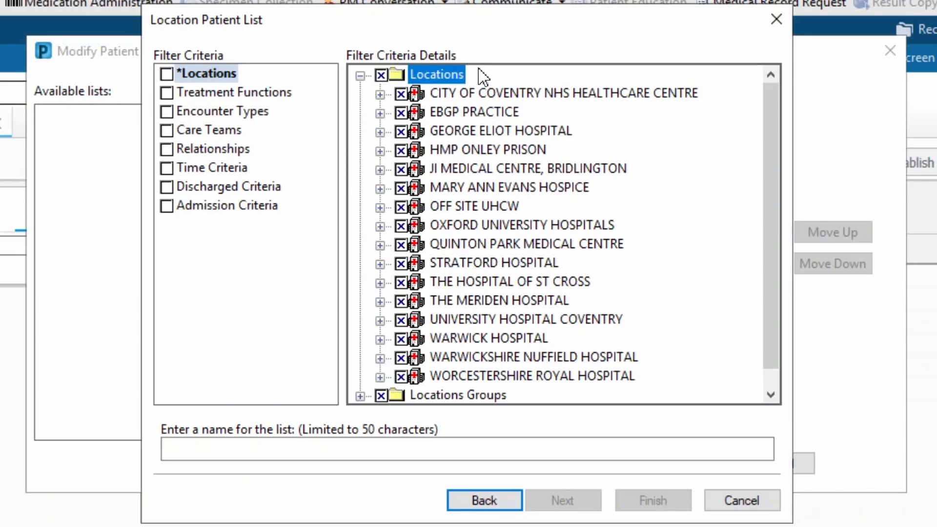
click(379, 321)
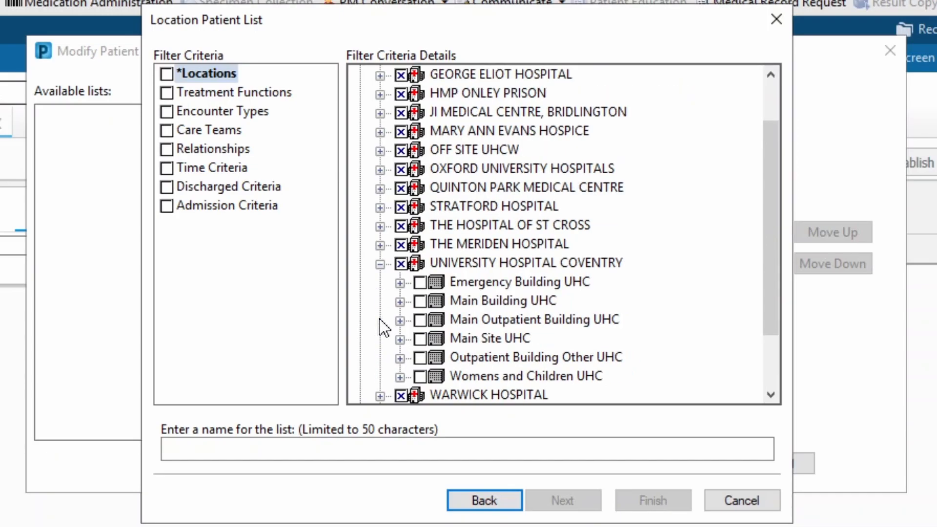
click(400, 301)
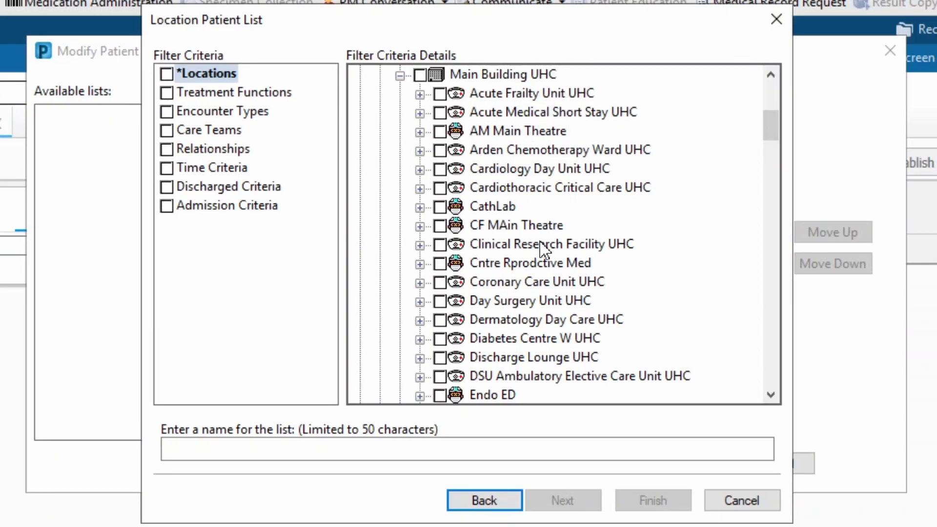
scroll(541, 244, down, 3)
scroll(546, 249, down, 2)
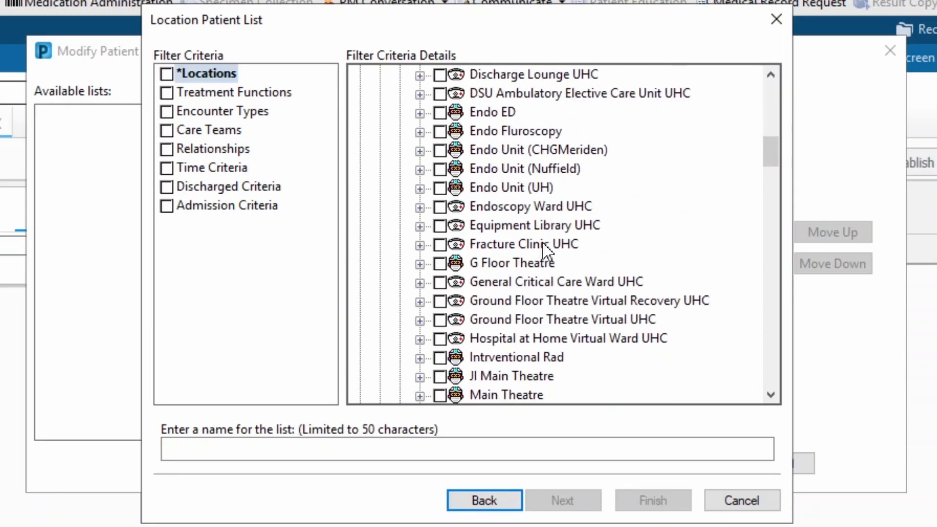
scroll(544, 244, down, 1)
scroll(547, 243, down, 2)
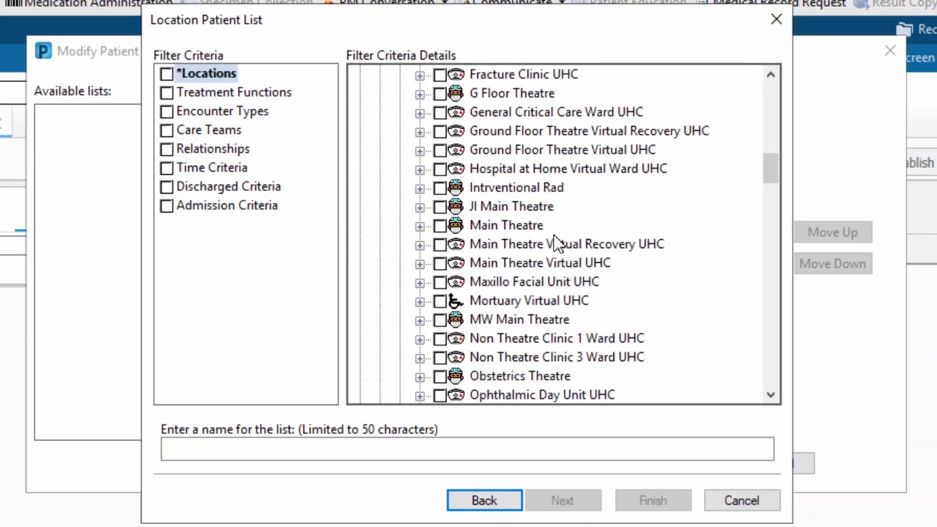
scroll(554, 242, down, 5)
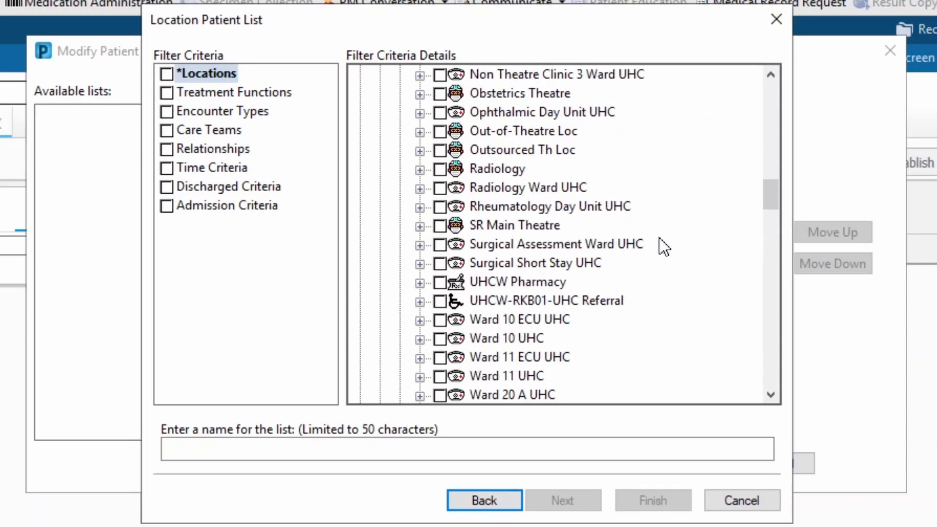
scroll(666, 244, down, 1)
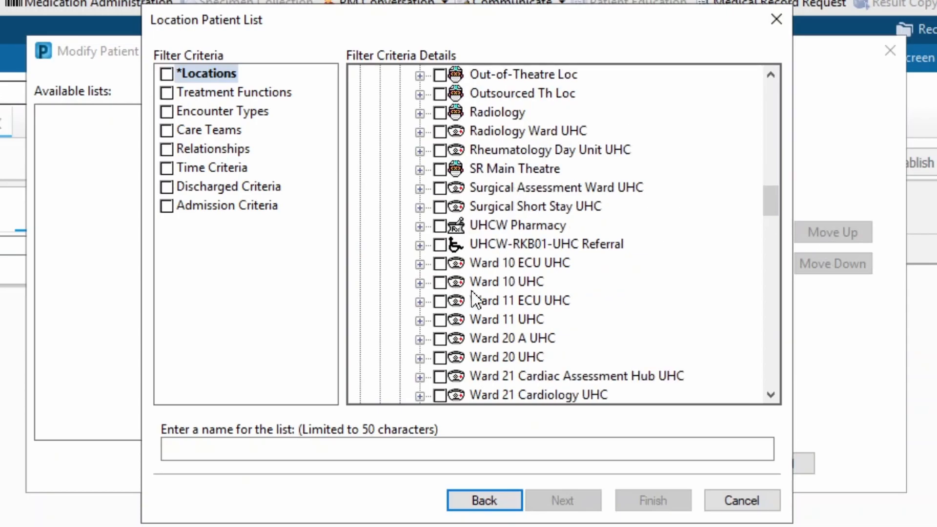
click(420, 283)
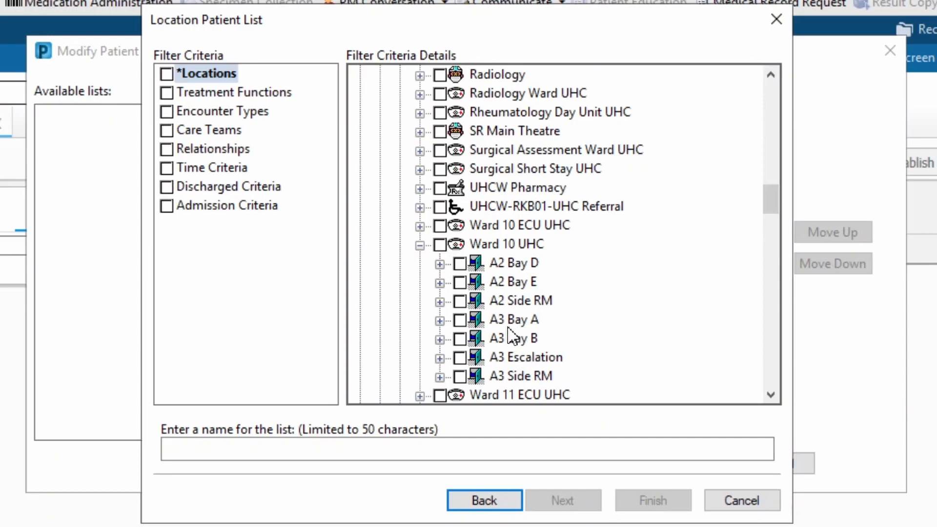
click(440, 264)
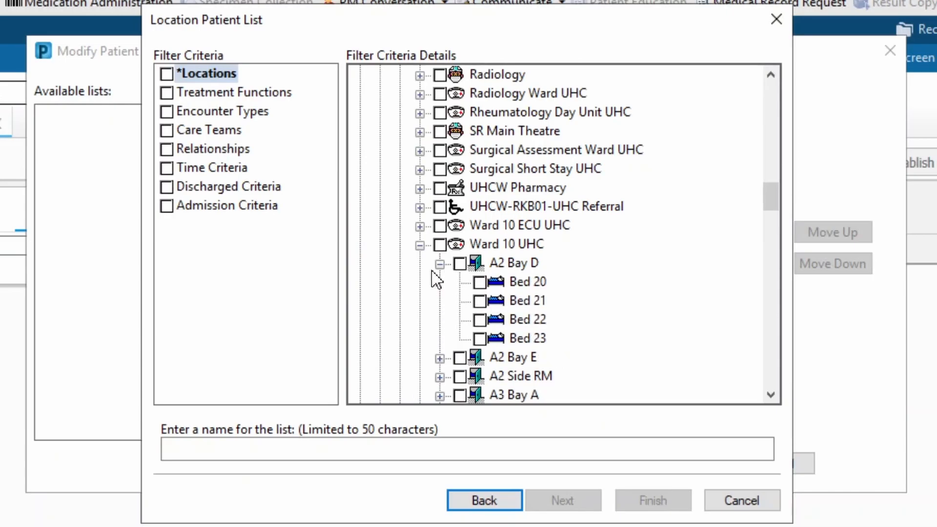
click(440, 265)
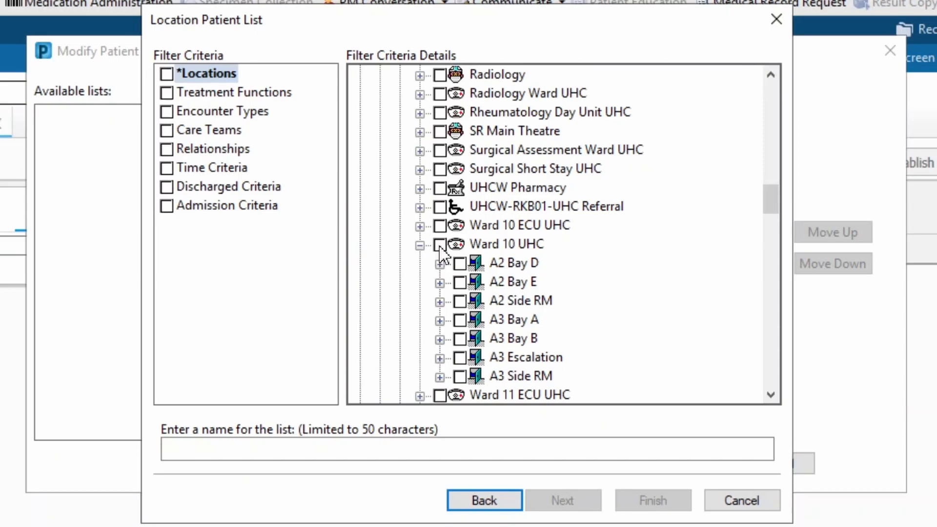
click(441, 245)
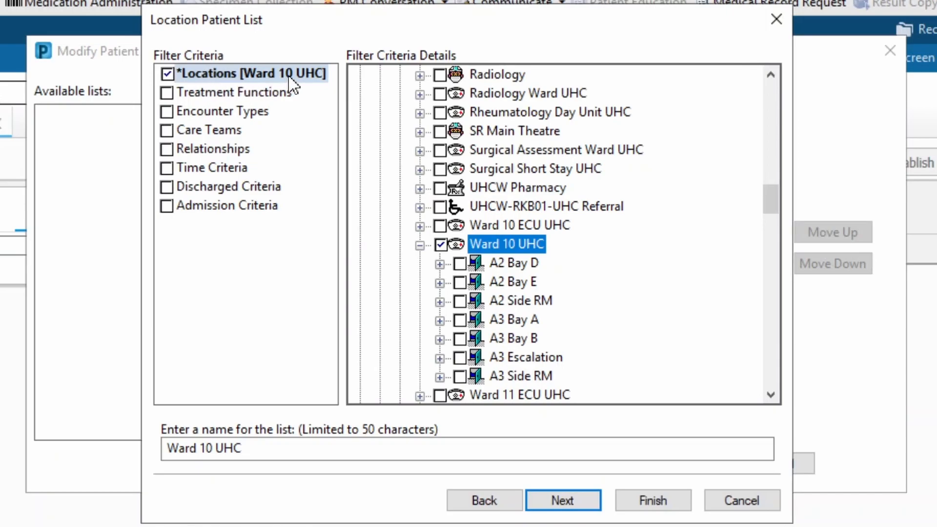
Step: Restrict the list to Inpatient encounters and patients who have not been discharged, and finish creating it
click(224, 117)
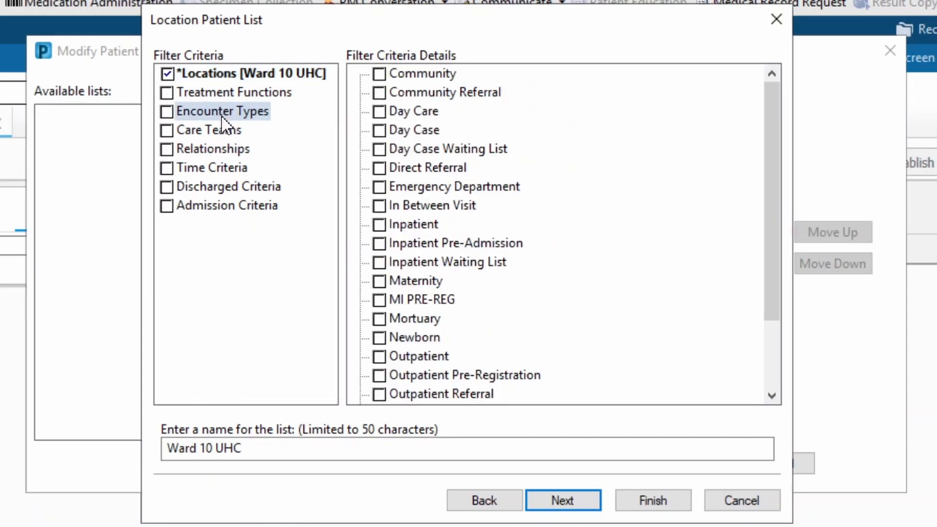
click(379, 224)
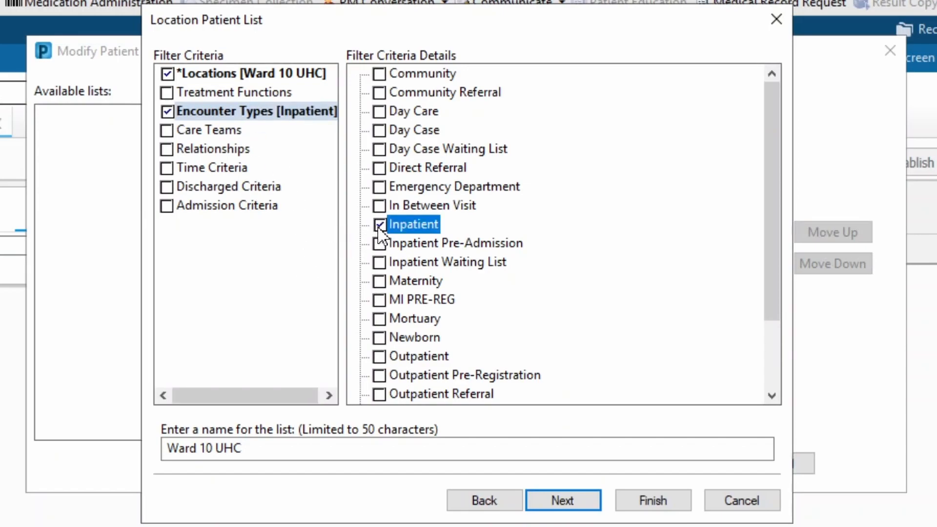
click(247, 190)
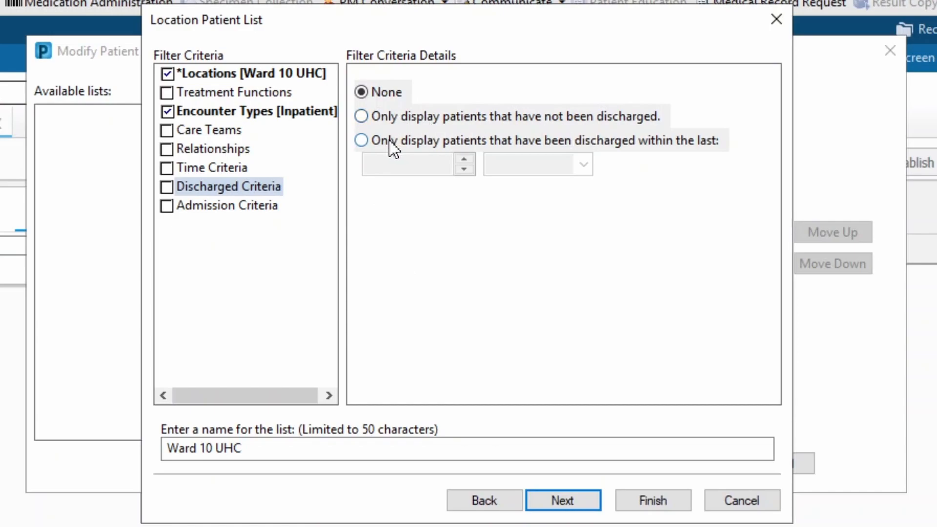
click(362, 117)
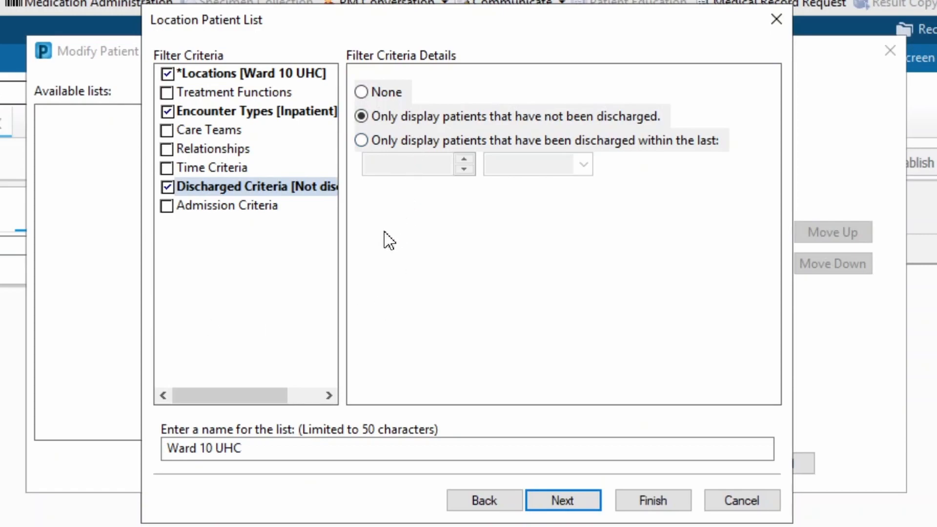
click(688, 508)
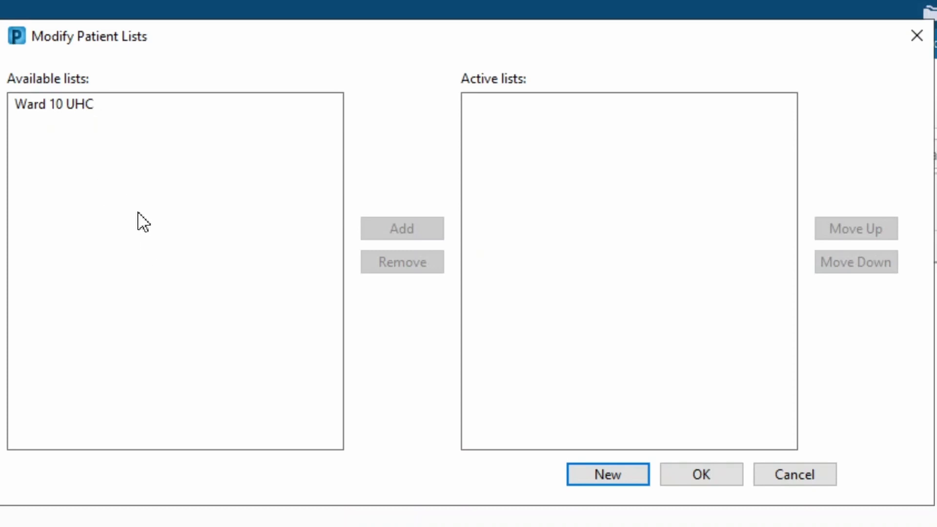
Step: Add the Ward 10 UHC list to the active lists and confirm the patient list changes
click(34, 106)
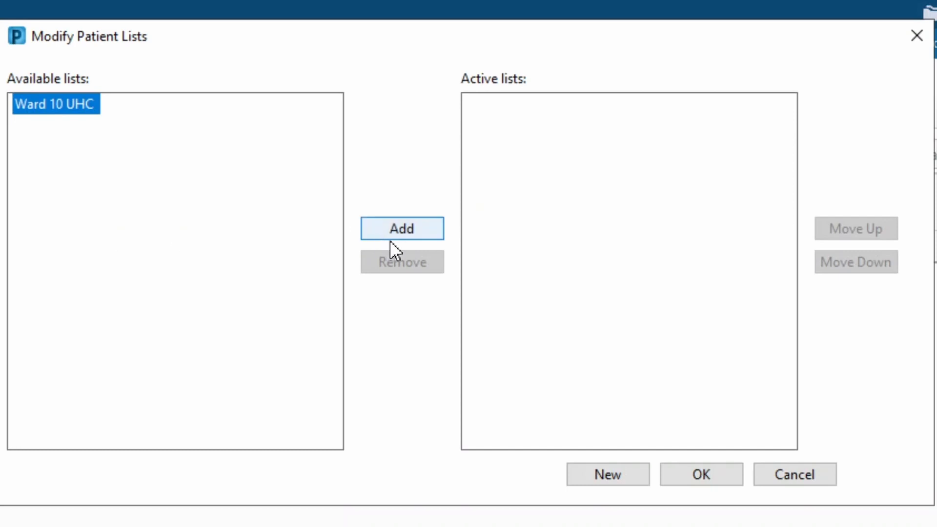
click(420, 232)
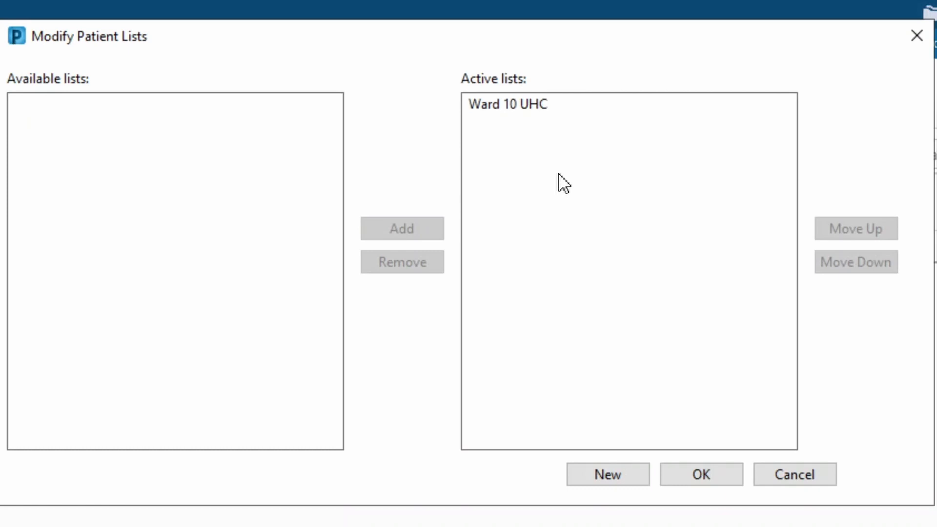
click(709, 471)
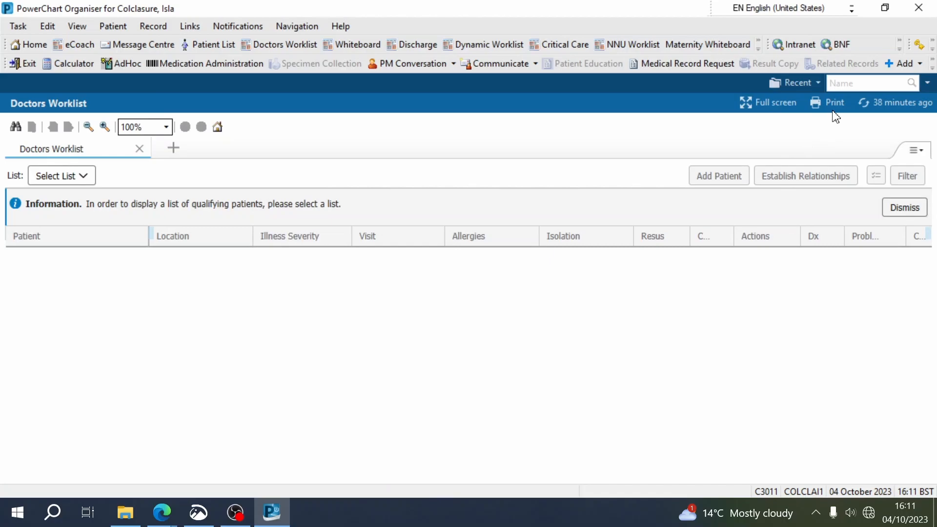
Step: Refresh the Doctors Worklist and select the Ward 10 UHC patient list for display
click(862, 100)
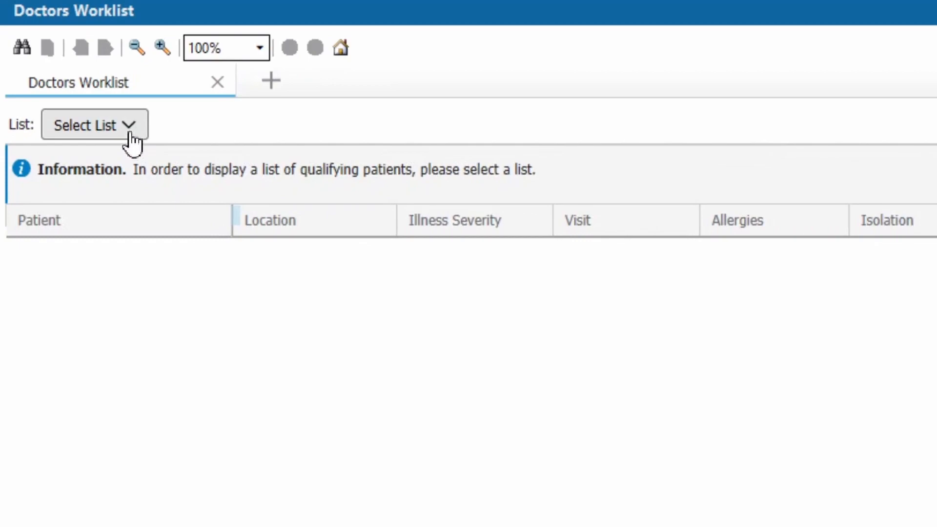
click(84, 177)
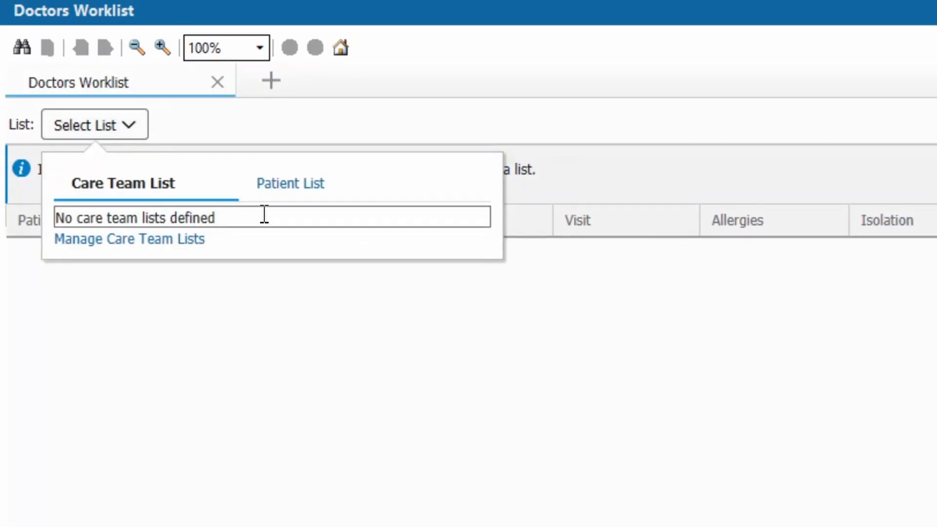
click(310, 186)
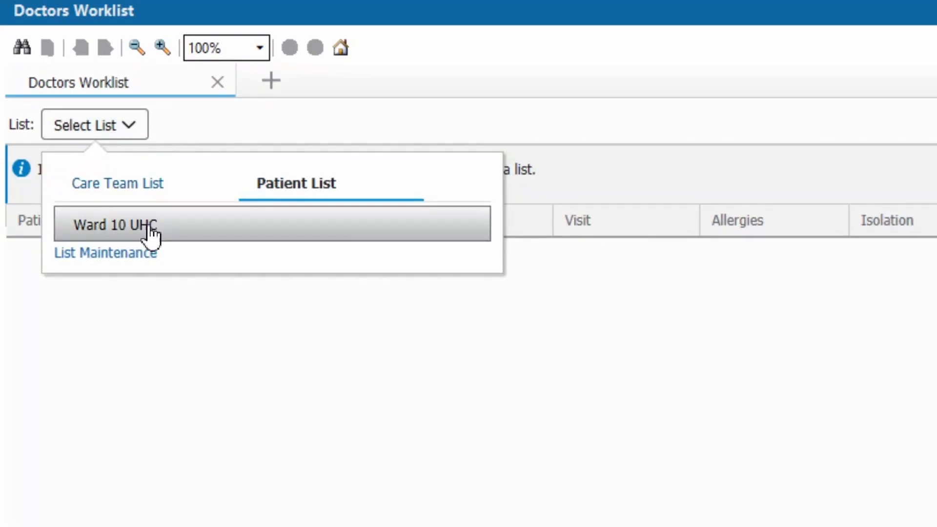
click(206, 229)
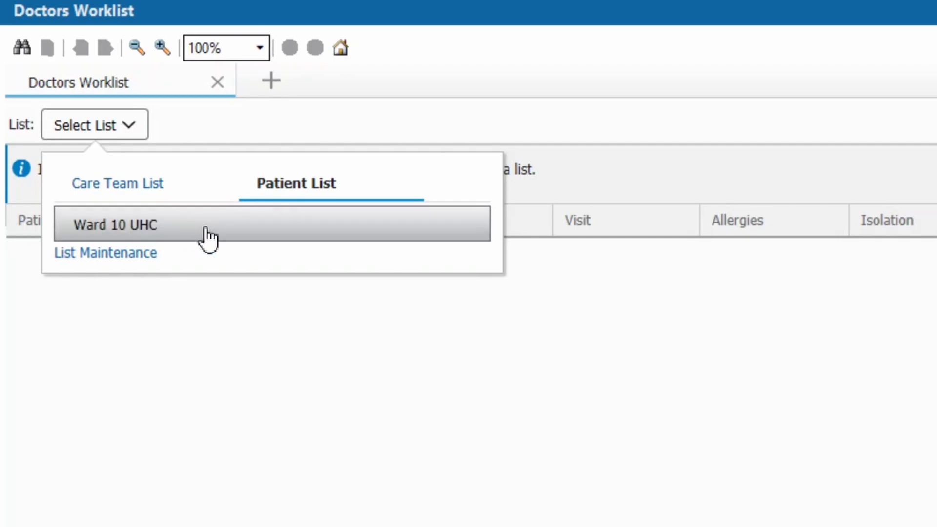